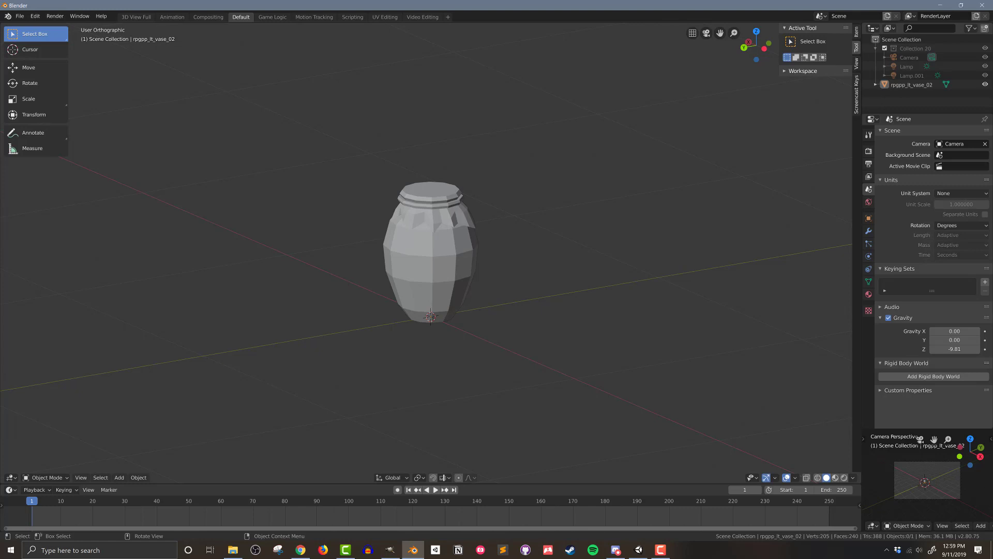
# Lightmap-pack the vase's faces into a UV layout at 512 size in edit mode
pyautogui.click(424, 262)
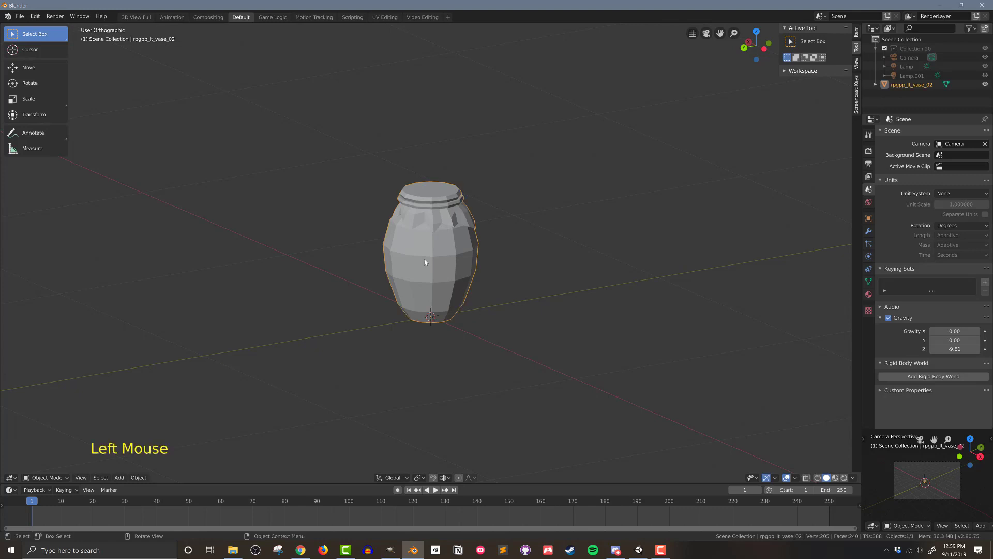
pyautogui.press('Tab')
pyautogui.click(242, 478)
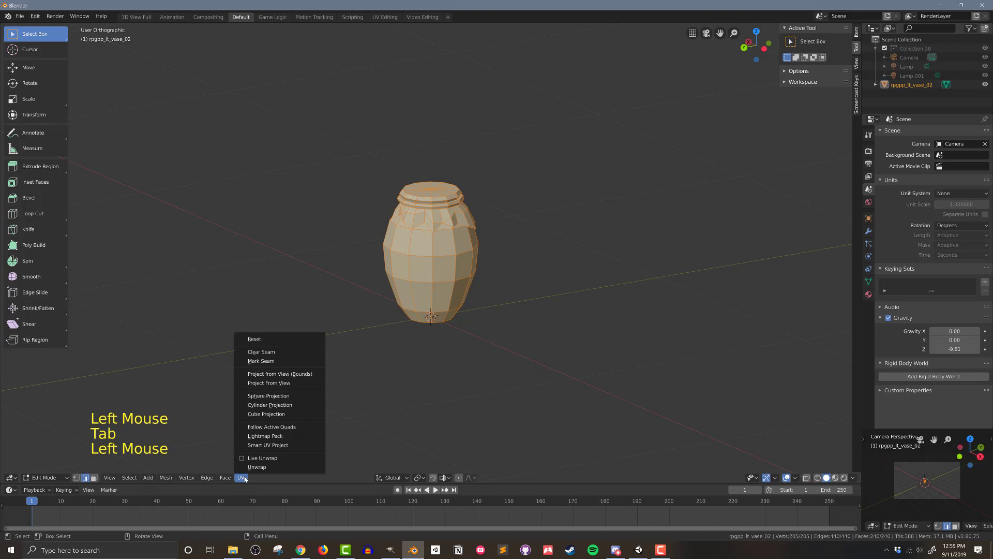
pyautogui.click(289, 438)
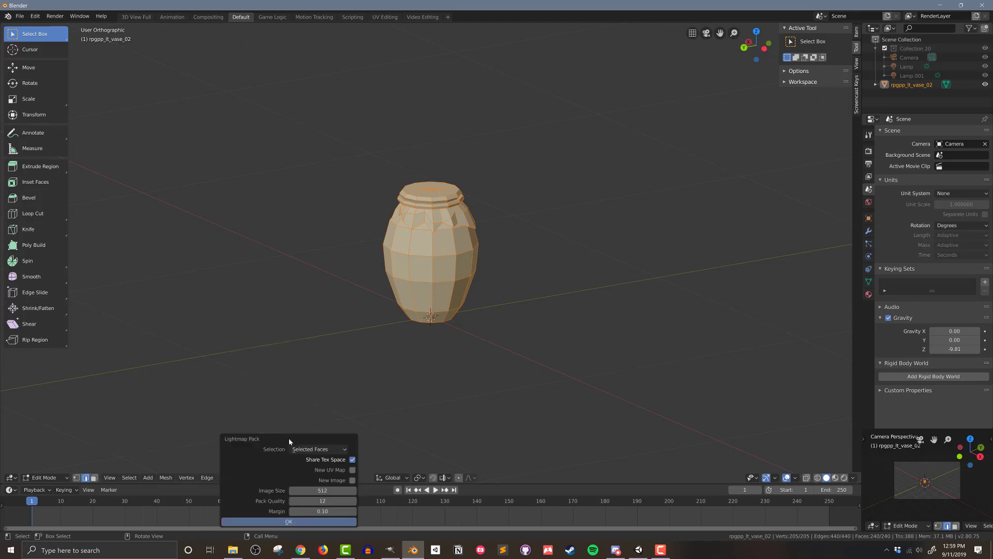
pyautogui.click(299, 522)
# Split the viewport and turn the left area into a UV Editor
pyautogui.rightClick(261, 484)
pyautogui.click(265, 477)
pyautogui.click(319, 477)
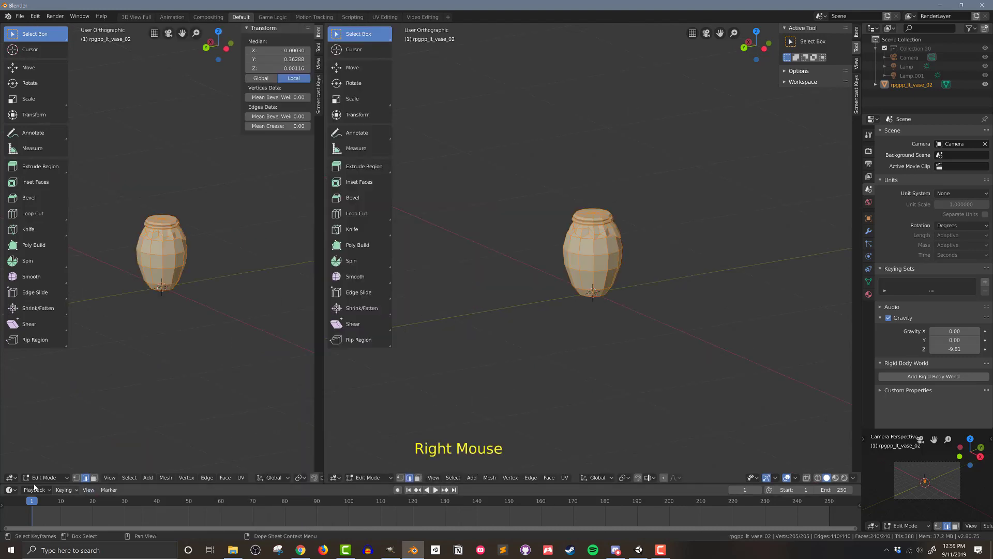
pyautogui.click(10, 478)
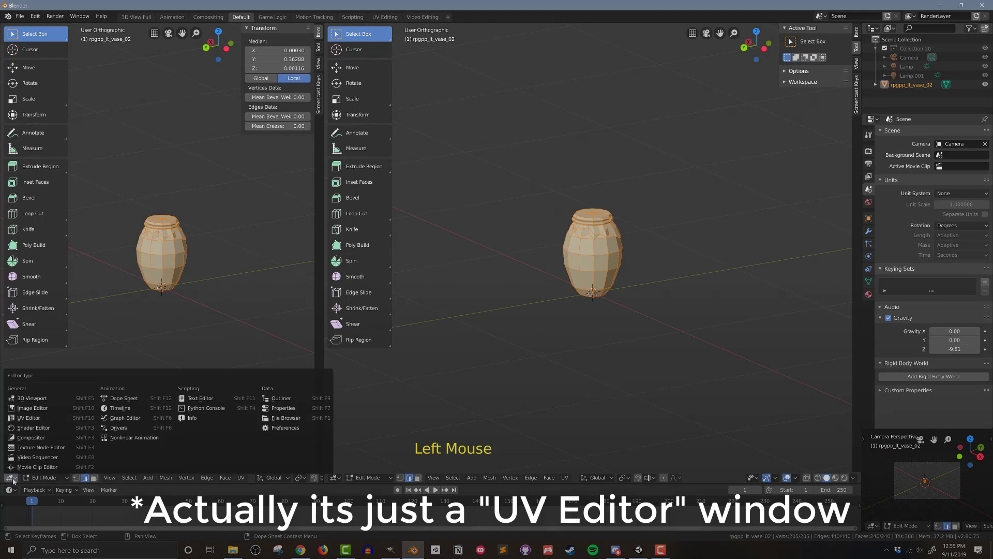
pyautogui.click(63, 420)
pyautogui.scroll(5, 179, 328)
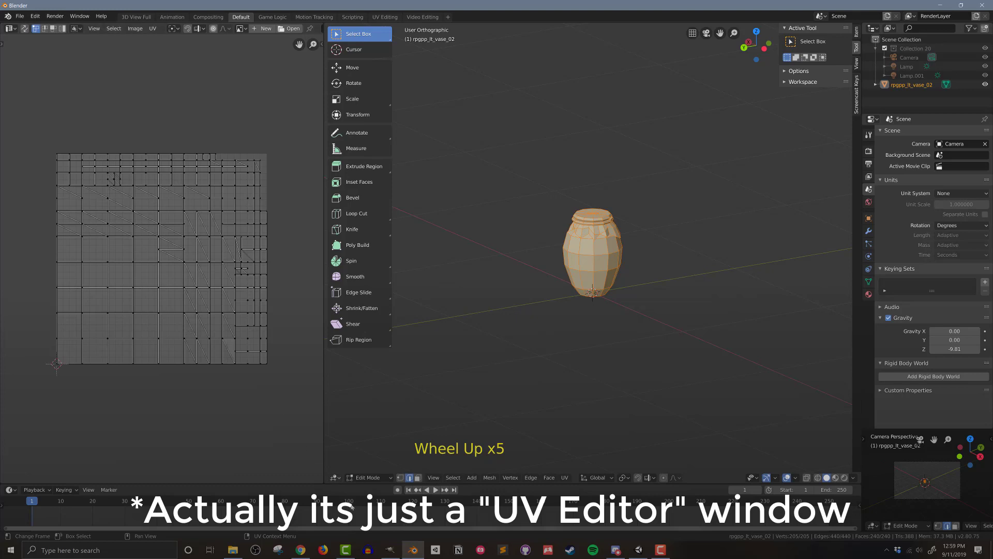
# Create a new 256 × 256 px image in GIMP, zoomed in and centered
pyautogui.click(391, 551)
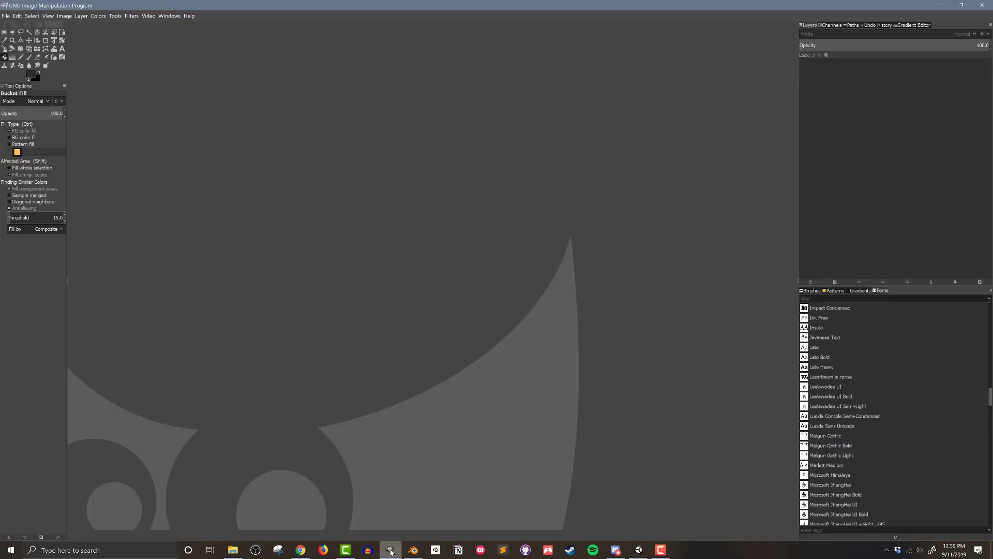
pyautogui.click(7, 16)
pyautogui.click(15, 27)
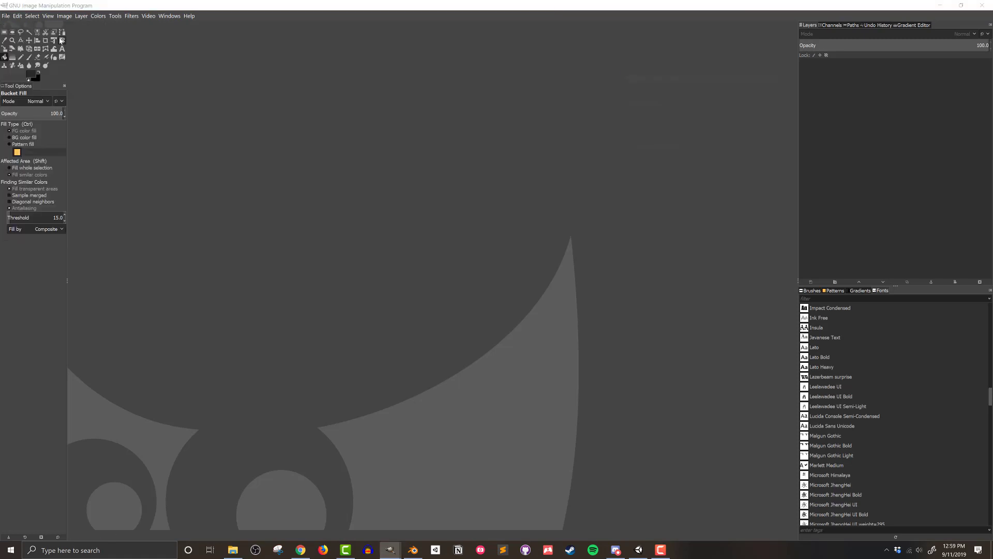
pyautogui.hotkey('ctrl', 'a')
pyautogui.write('256')
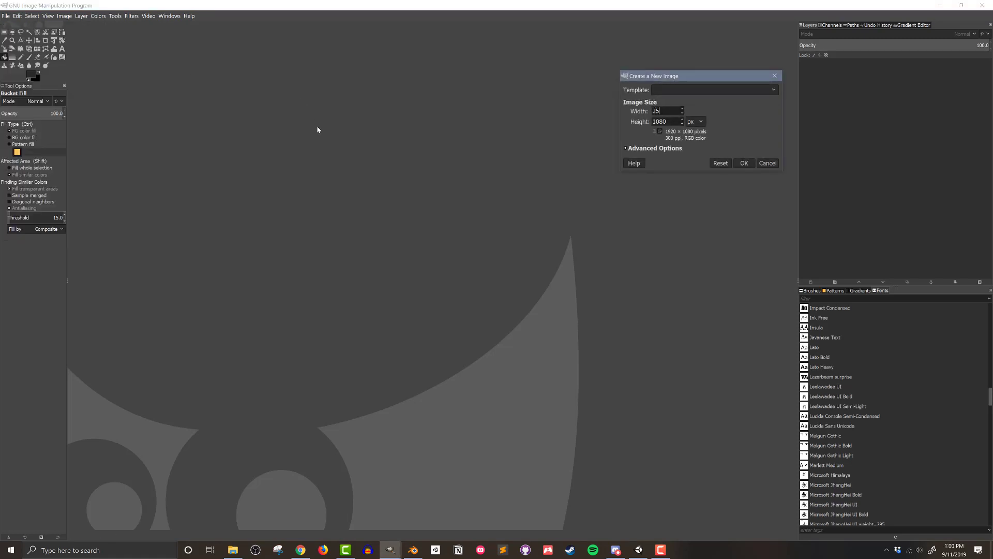
pyautogui.press('Tab')
pyautogui.write('256')
pyautogui.press('Return')
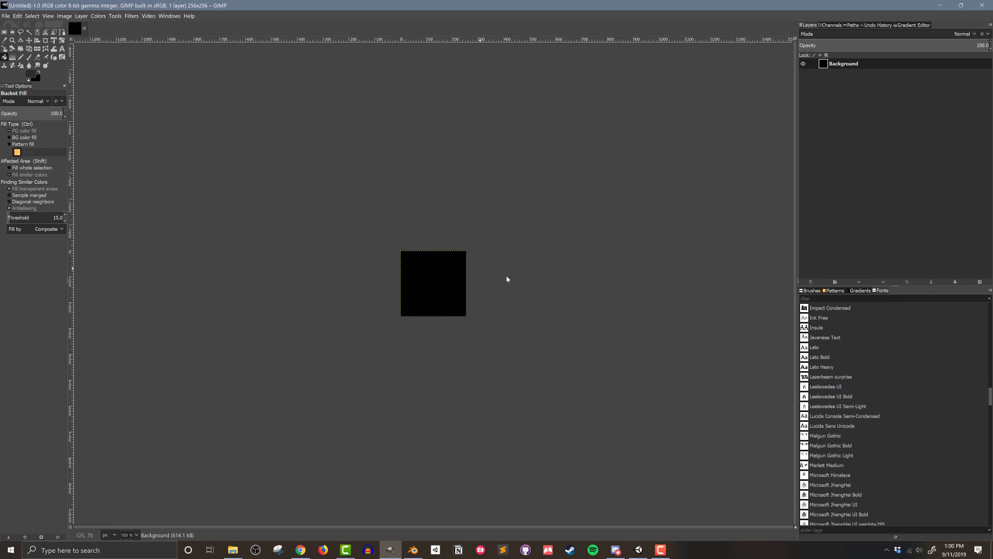
pyautogui.keyDown('ctrl'); pyautogui.scroll(3, 507, 279); pyautogui.keyUp('ctrl')
pyautogui.keyDown('ctrl'); pyautogui.scroll(1, 335, 250); pyautogui.keyUp('ctrl')
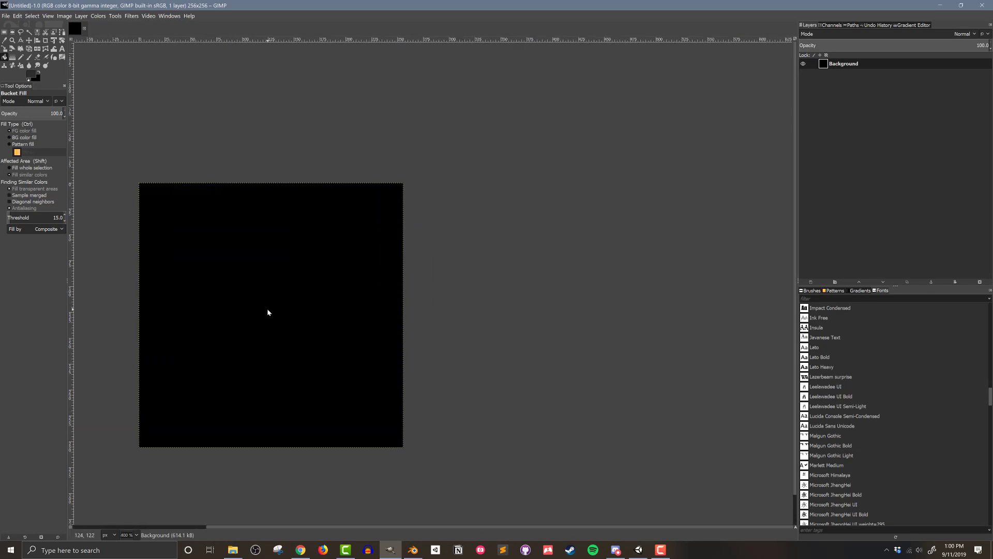
pyautogui.moveTo(268, 312); pyautogui.dragTo(402, 280, button='middle')
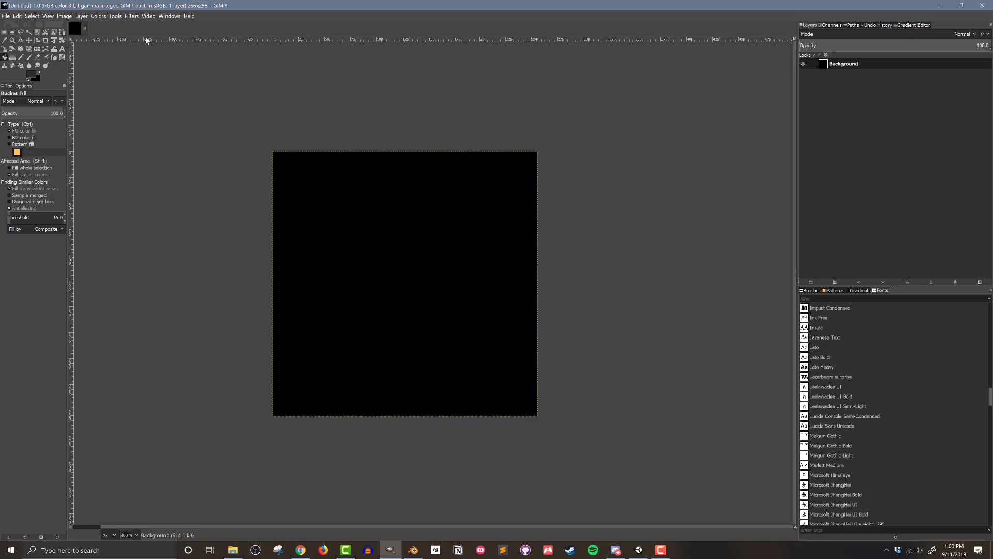
# Render a Grid pattern with 128 × 128 px cells over the black image
pyautogui.click(131, 17)
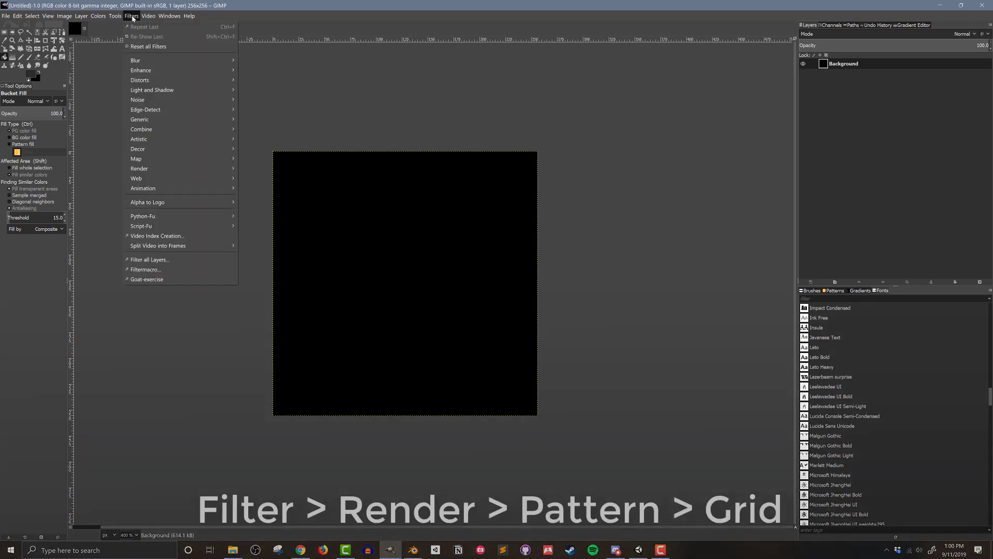
pyautogui.moveTo(213, 170)
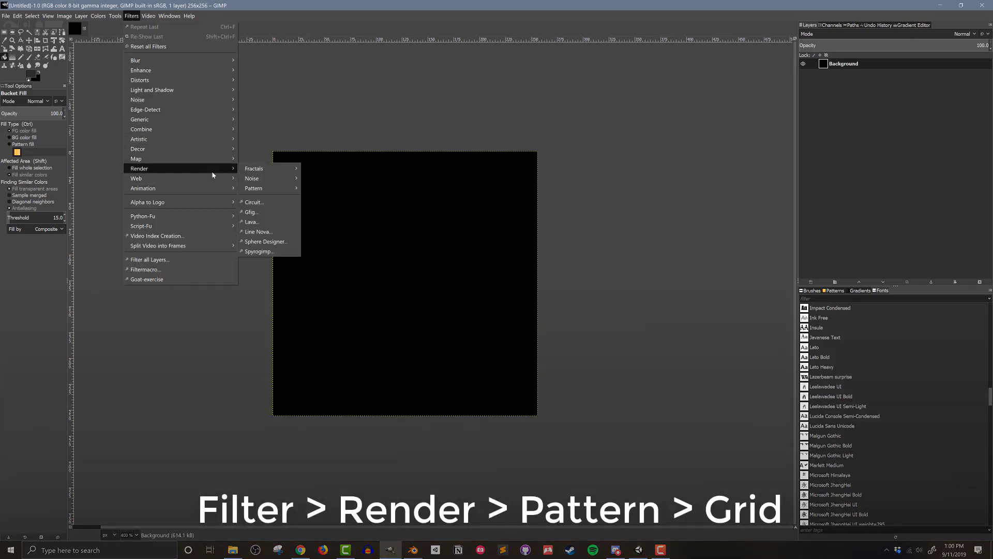
pyautogui.moveTo(271, 189)
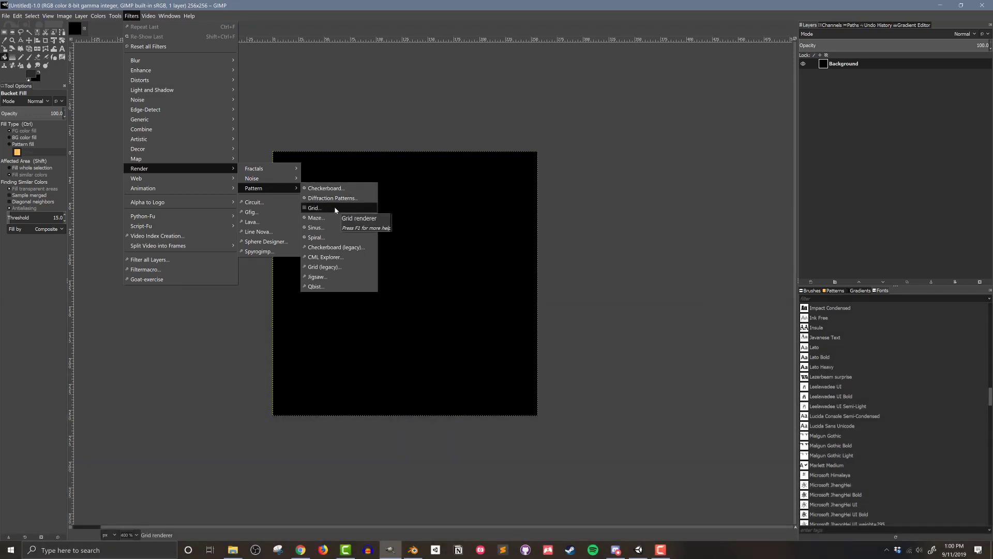
pyautogui.click(335, 209)
pyautogui.moveTo(165, 145); pyautogui.dragTo(768, 211)
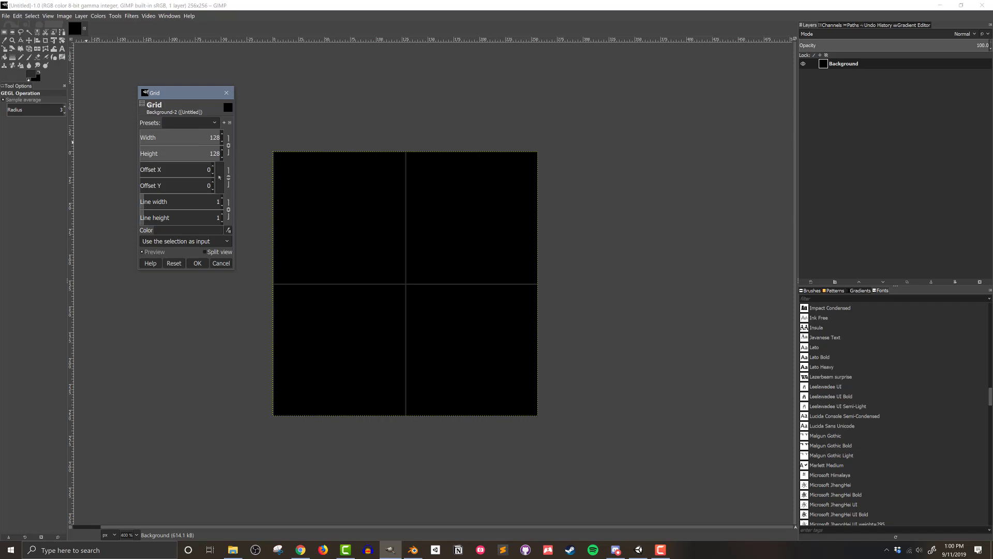
# Apply the grid, then bucket-fill the top-left square red and the bottom-right square orange
pyautogui.click(197, 263)
pyautogui.hotkey('shift', 'b')
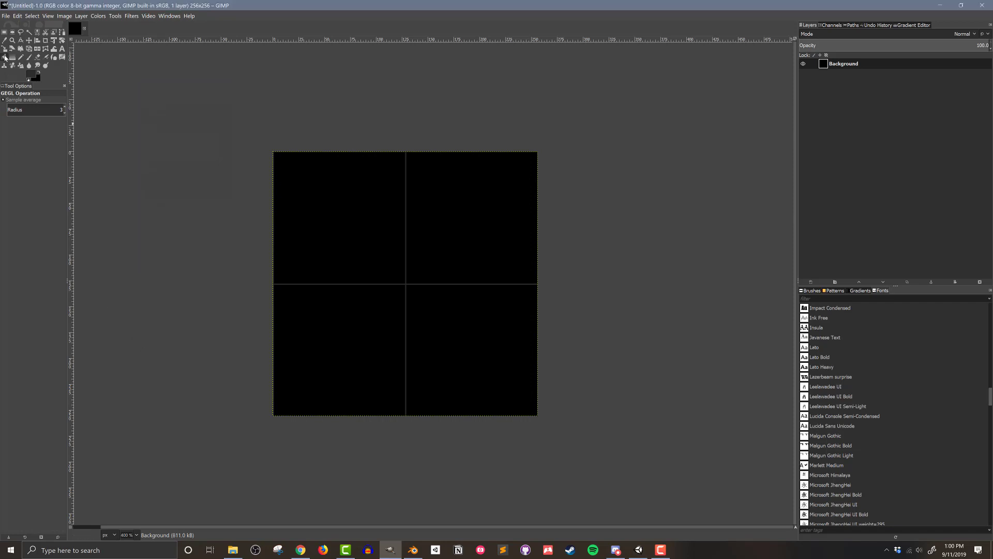
pyautogui.click(32, 75)
pyautogui.click(608, 70)
pyautogui.click(339, 217)
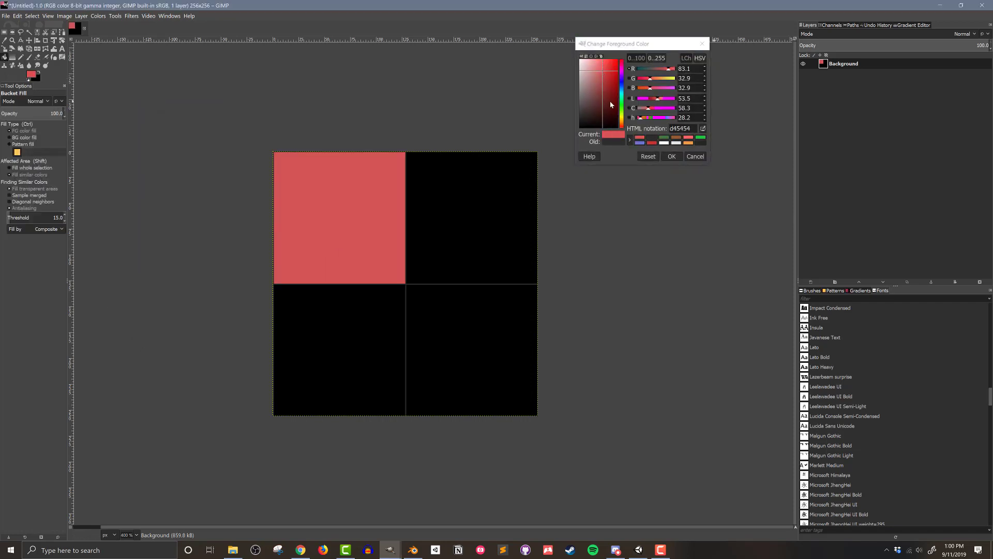
pyautogui.click(609, 97)
pyautogui.click(510, 333)
# Bucket-fill the top-right square green and the bottom-left square dark grey
pyautogui.click(622, 100)
pyautogui.click(600, 87)
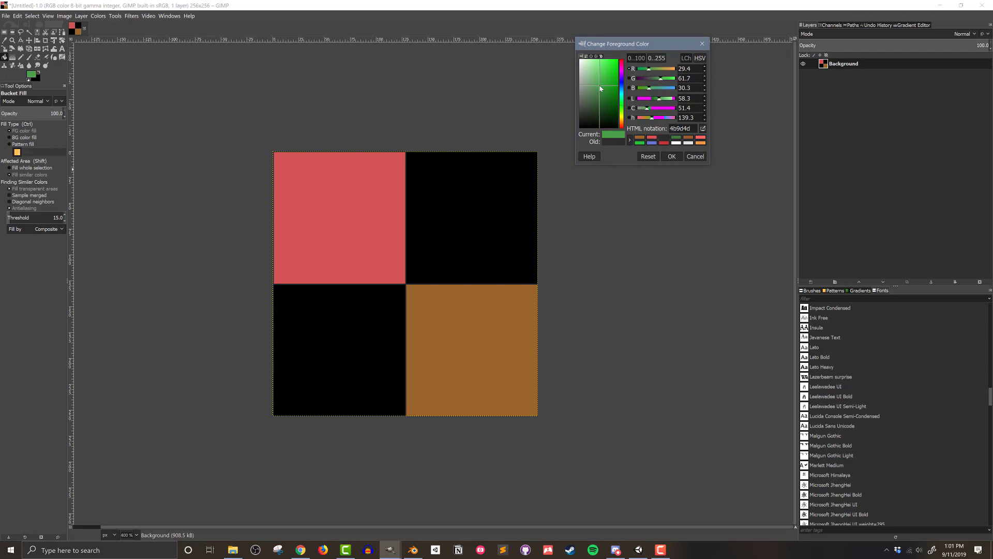
pyautogui.click(470, 217)
pyautogui.click(587, 118)
pyautogui.click(339, 335)
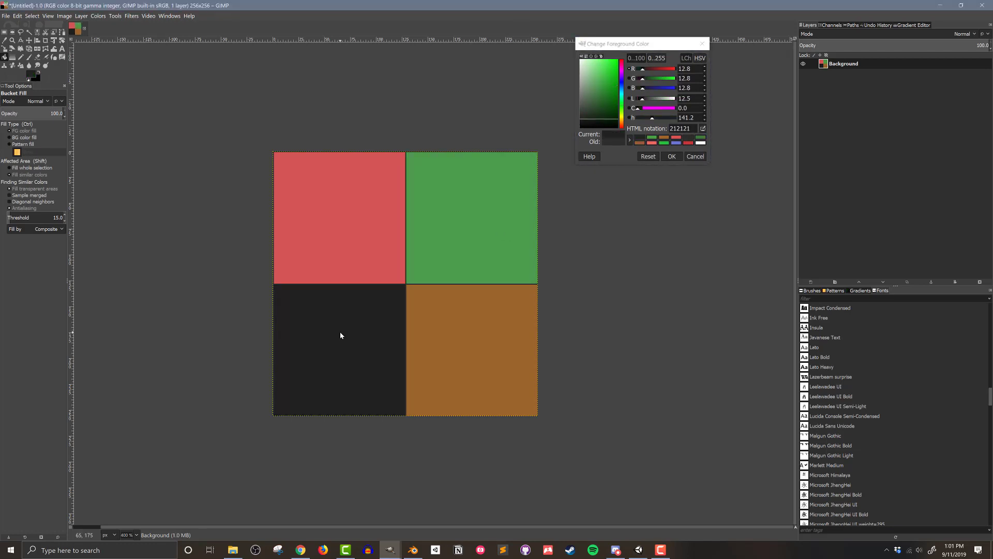
pyautogui.click(7, 16)
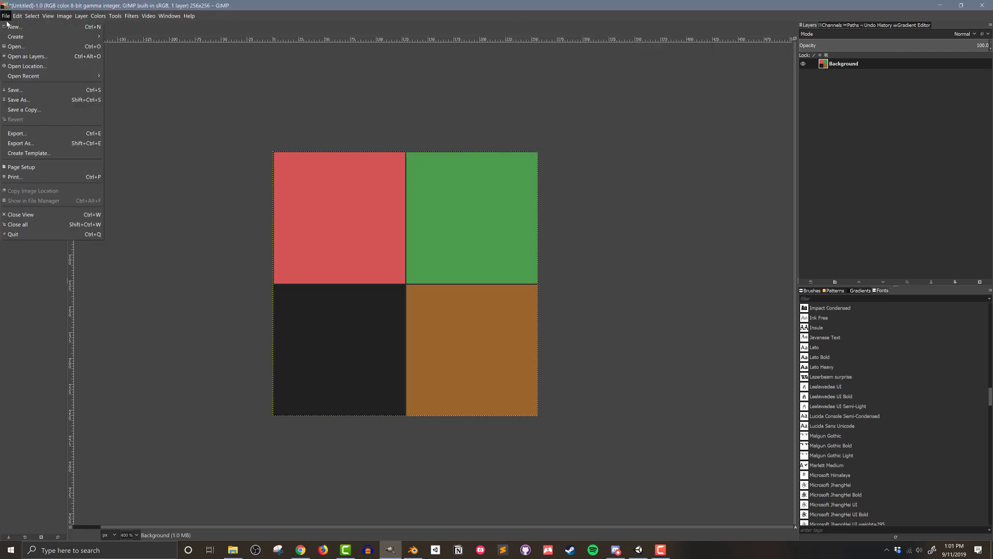
# Export the palette as ColorPaletteExample.png into the Unity to Blender Assets folder
pyautogui.click(29, 145)
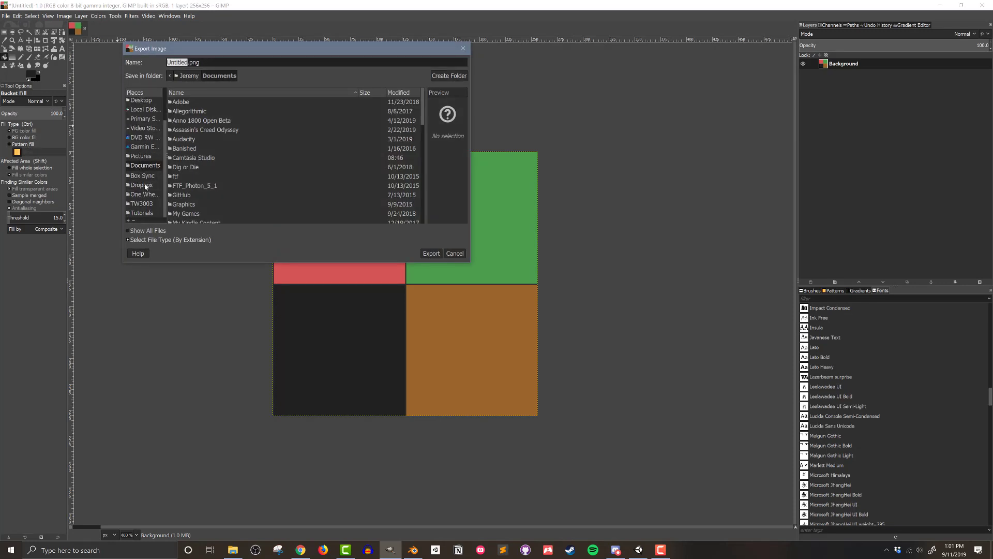
pyautogui.click(142, 186)
pyautogui.scroll(-3, 210, 177)
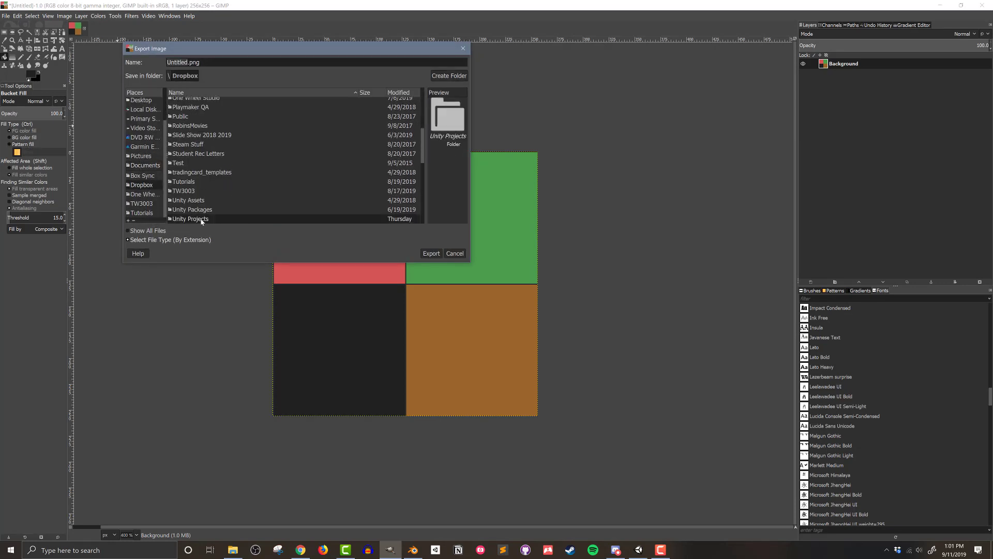
pyautogui.doubleClick(199, 218)
pyautogui.scroll(-10, 241, 160)
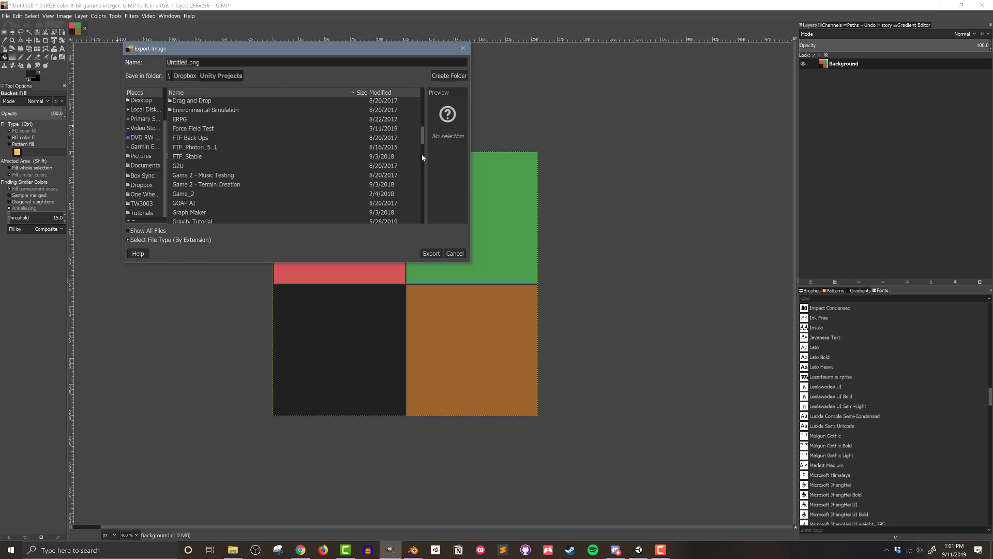
pyautogui.doubleClick(209, 201)
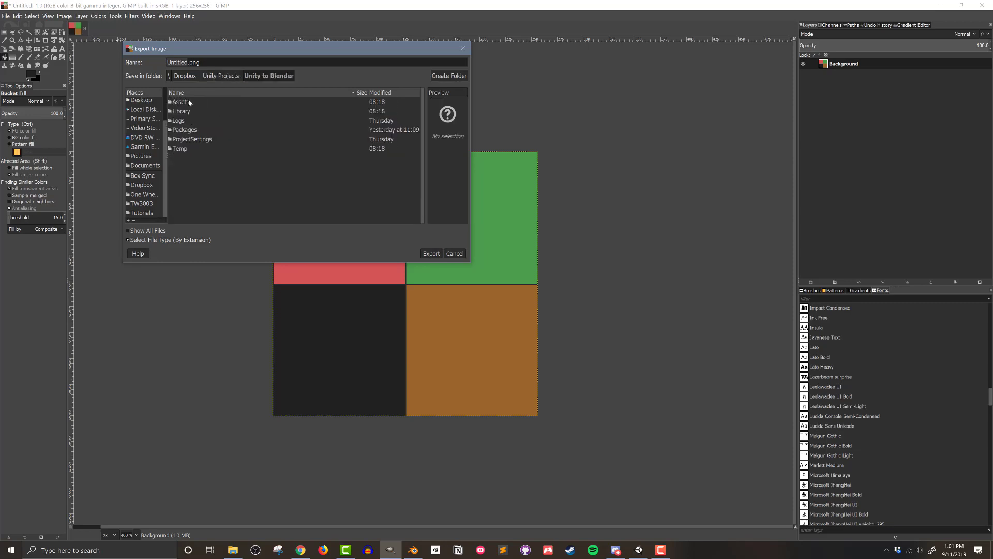
pyautogui.doubleClick(181, 102)
pyautogui.doubleClick(178, 63)
pyautogui.write('ColorPaletteExam')
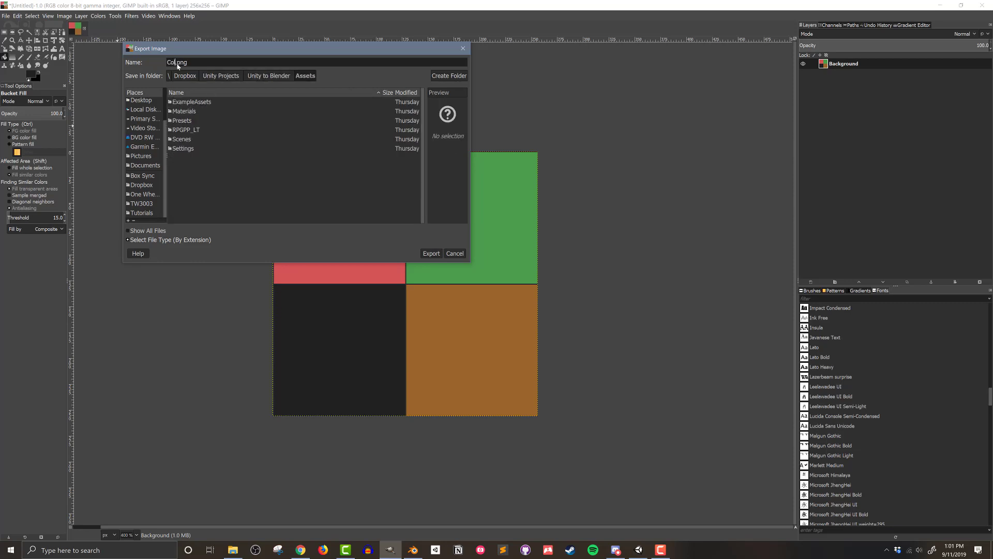
pyautogui.write('ple')
pyautogui.press('Return')
pyautogui.click(520, 353)
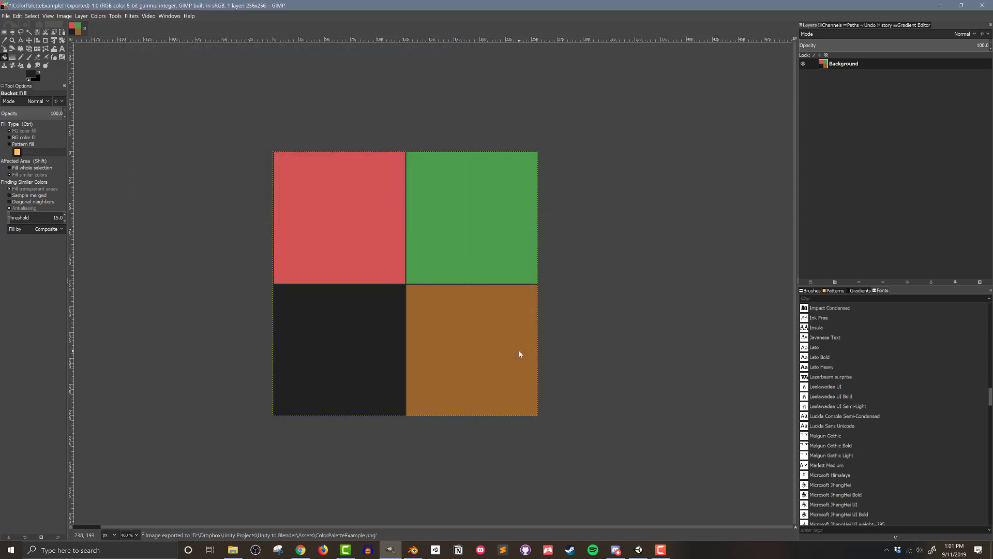
# Load ColorPaletteExample.png from Assets into Blender's UV editor
pyautogui.hotkey('alt', 'Tab')
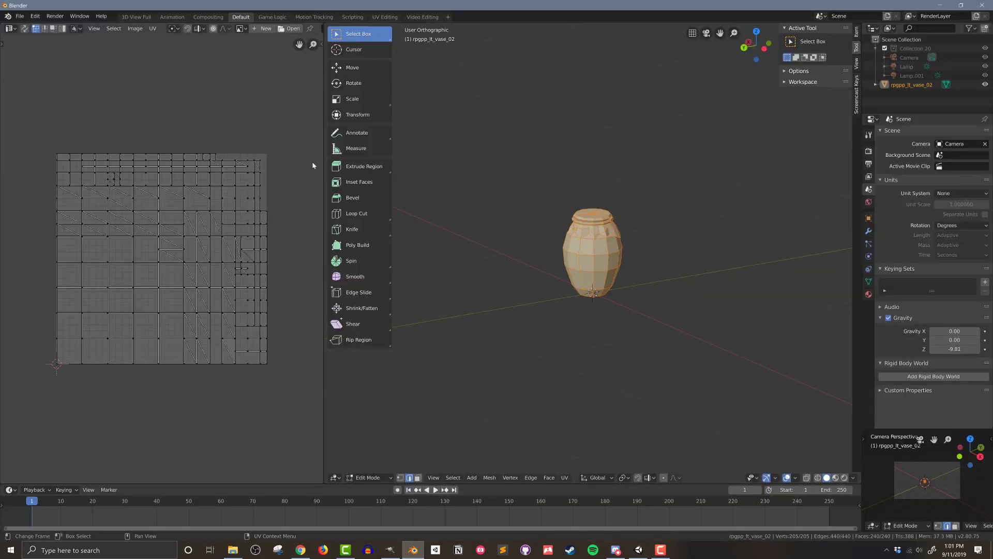
pyautogui.click(284, 31)
pyautogui.click(28, 111)
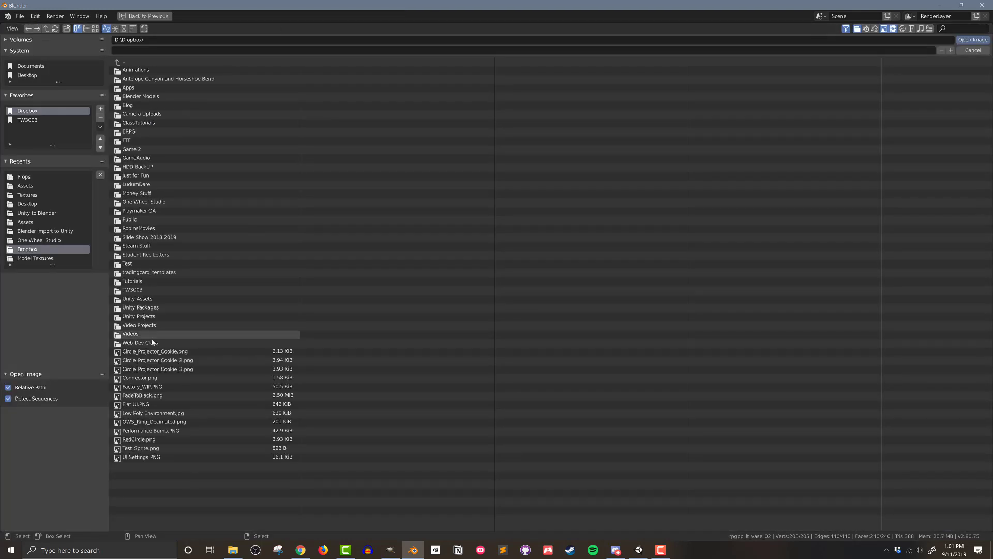
pyautogui.doubleClick(155, 318)
pyautogui.click(334, 474)
pyautogui.click(25, 186)
pyautogui.click(152, 123)
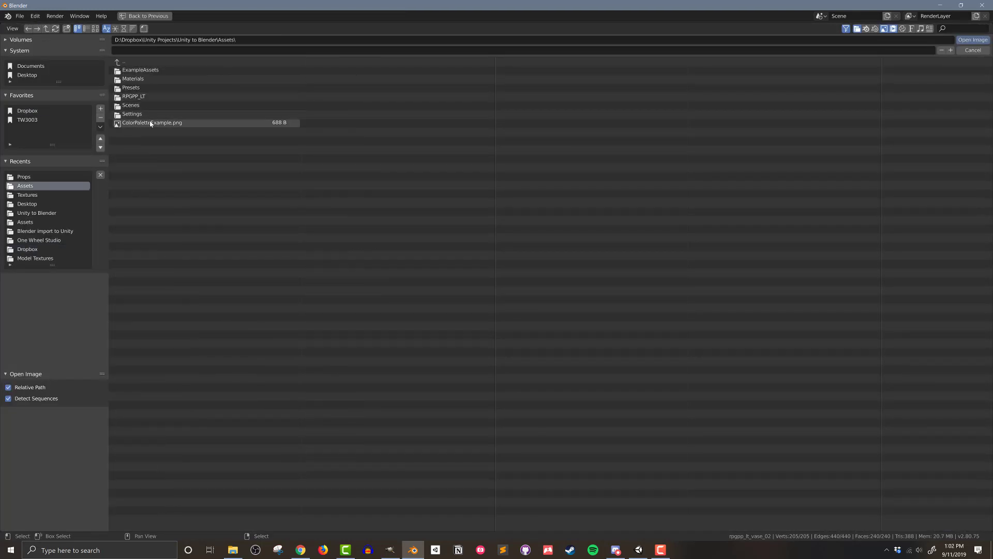
pyautogui.click(973, 40)
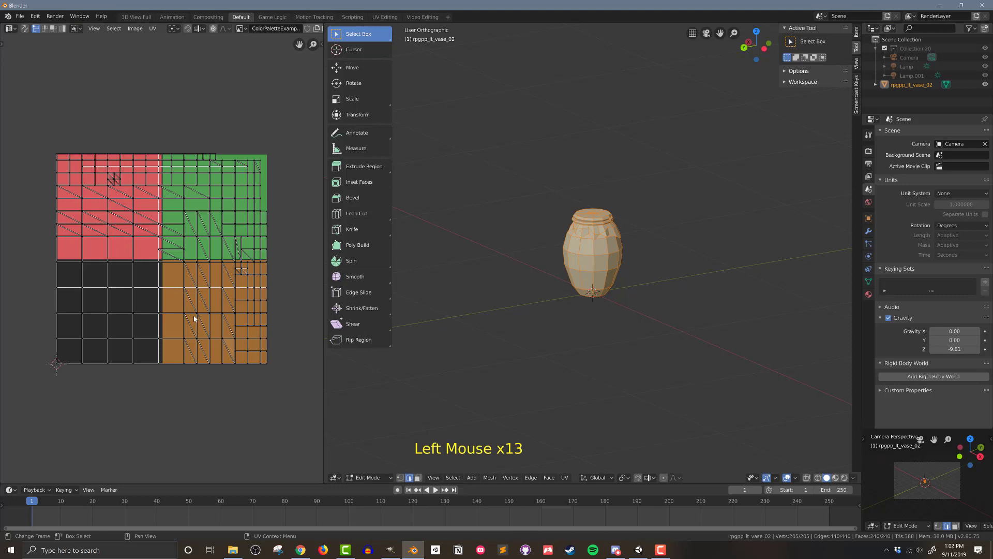
# Select the vase body's face rings and its bottom cap faces
pyautogui.click(597, 262)
pyautogui.click(418, 478)
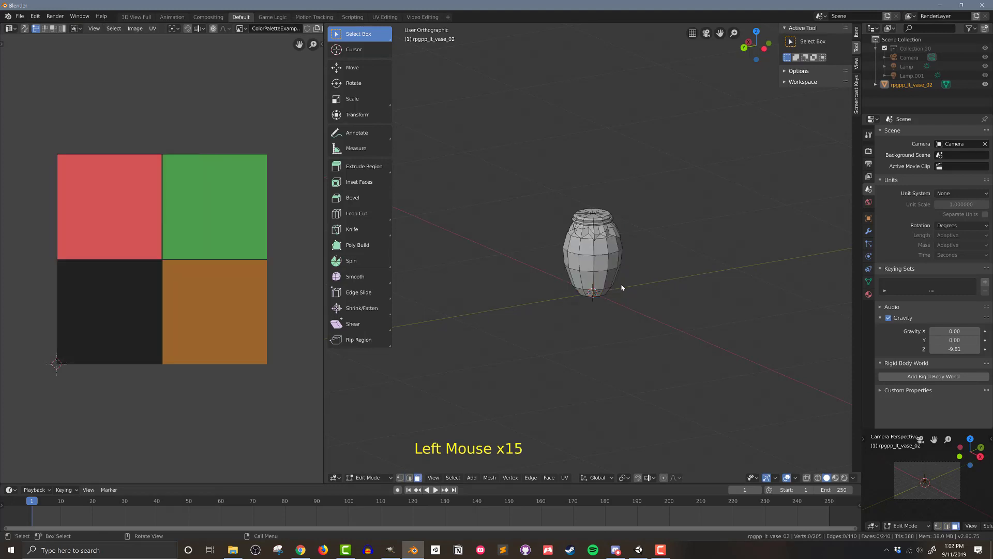
pyautogui.keyDown('alt'); pyautogui.keyDown('shift'); pyautogui.click(605, 281); pyautogui.keyUp('shift'); pyautogui.keyUp('alt')
pyautogui.keyDown('alt'); pyautogui.keyDown('shift'); pyautogui.click(603, 270); pyautogui.keyUp('shift'); pyautogui.keyUp('alt')
pyautogui.keyDown('alt'); pyautogui.keyDown('shift'); pyautogui.click(603, 259); pyautogui.keyUp('shift'); pyautogui.keyUp('alt')
pyautogui.keyDown('alt'); pyautogui.keyDown('shift'); pyautogui.click(602, 250); pyautogui.keyUp('shift'); pyautogui.keyUp('alt')
pyautogui.scroll(2, 602, 250)
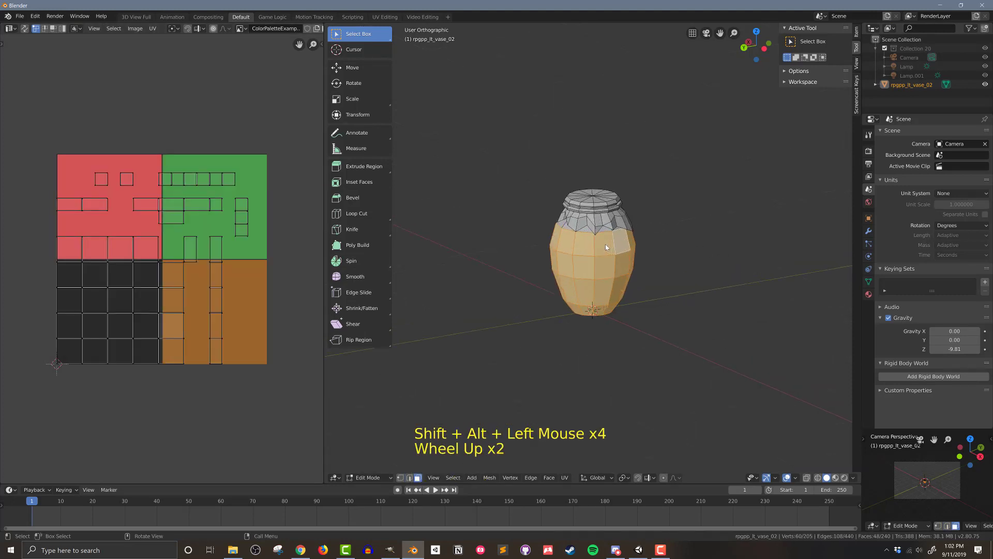
pyautogui.scroll(2, 606, 248)
pyautogui.keyDown('alt'); pyautogui.keyDown('shift'); pyautogui.click(619, 219); pyautogui.keyUp('shift'); pyautogui.keyUp('alt')
pyautogui.moveTo(601, 265); pyautogui.dragTo(605, 294, button='middle')
pyautogui.press('c')
pyautogui.click(604, 293)
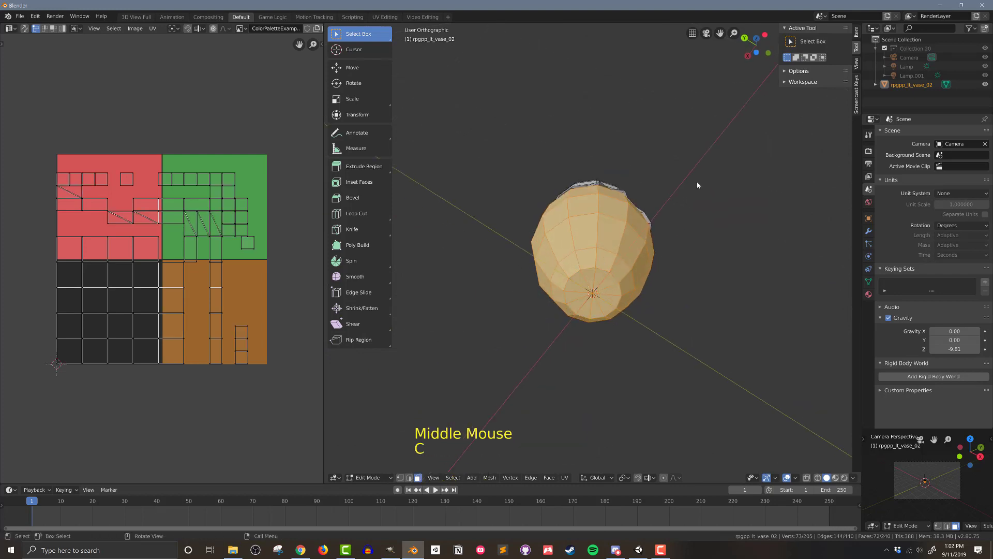
pyautogui.moveTo(697, 186); pyautogui.dragTo(694, 227, button='middle')
# Shrink the body's UV islands and move them into the orange square
pyautogui.press('b')
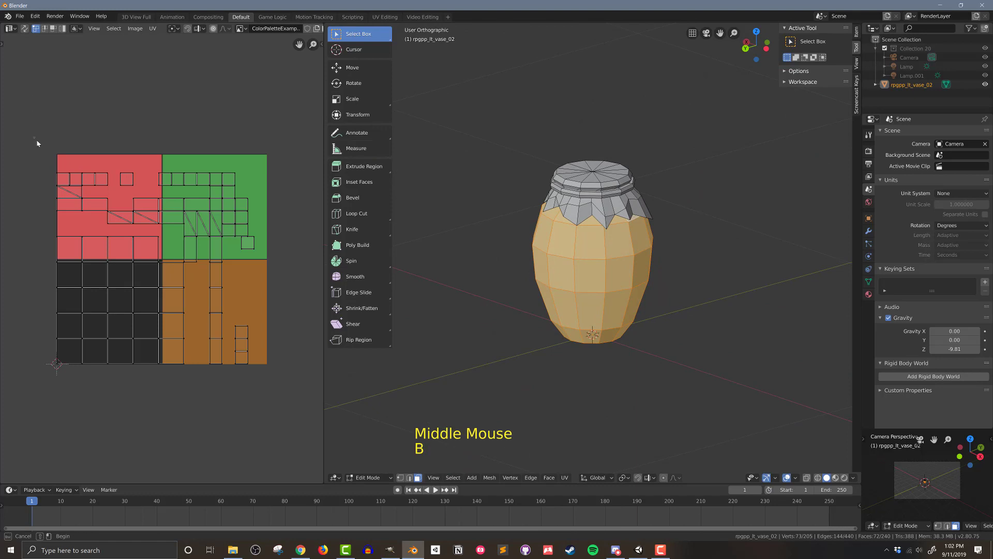
pyautogui.moveTo(36, 143); pyautogui.dragTo(288, 388)
pyautogui.press('s')
pyautogui.click(211, 336)
pyautogui.press('g')
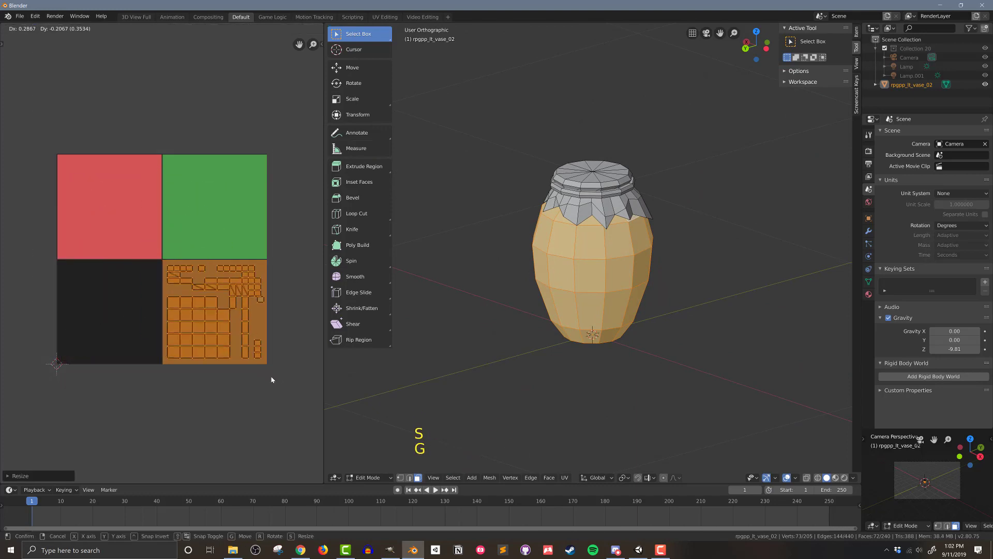
pyautogui.click(270, 377)
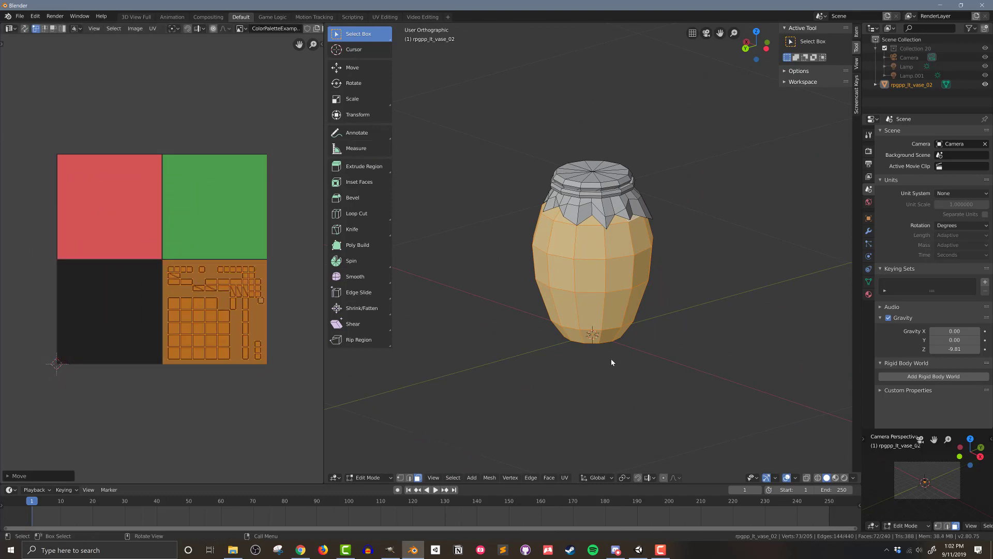
# Invert to the lid faces, then shrink their UVs and move them into the black square
pyautogui.hotkey('ctrl', 'i')
pyautogui.press('b')
pyautogui.moveTo(49, 142); pyautogui.dragTo(276, 365)
pyautogui.press('s')
pyautogui.click(200, 297)
pyautogui.press('g')
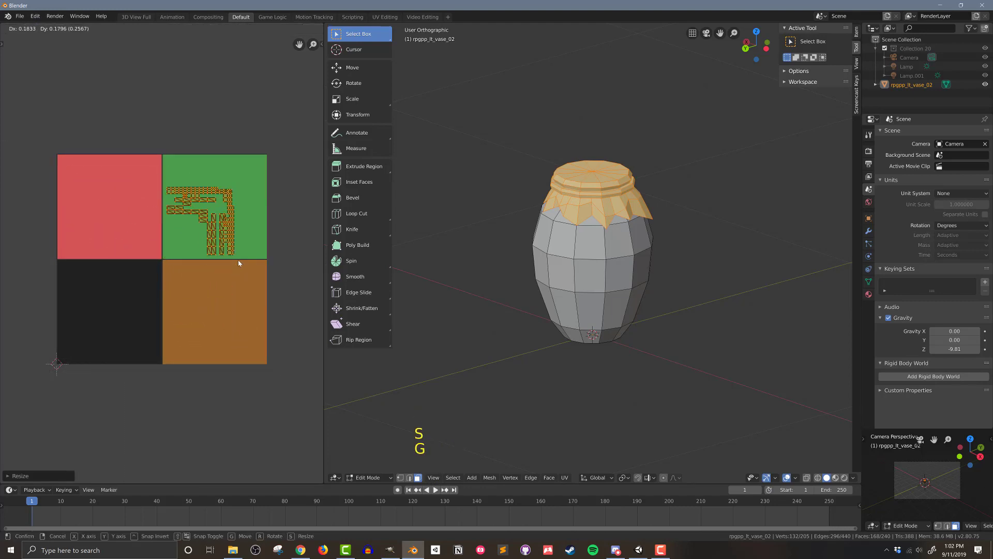
pyautogui.click(137, 331)
pyautogui.press('Tab')
# Export the selected vase as ModifiedVase_ColorPalette.fbx to Assets and place it in the village scene
pyautogui.click(20, 16)
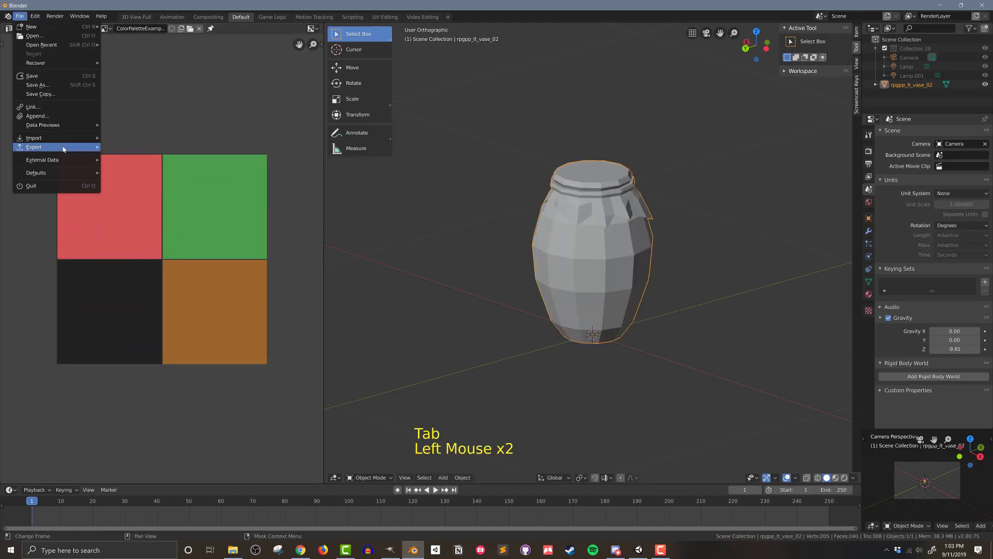
pyautogui.click(129, 192)
pyautogui.click(8, 409)
pyautogui.click(28, 111)
pyautogui.doubleClick(155, 320)
pyautogui.doubleClick(363, 474)
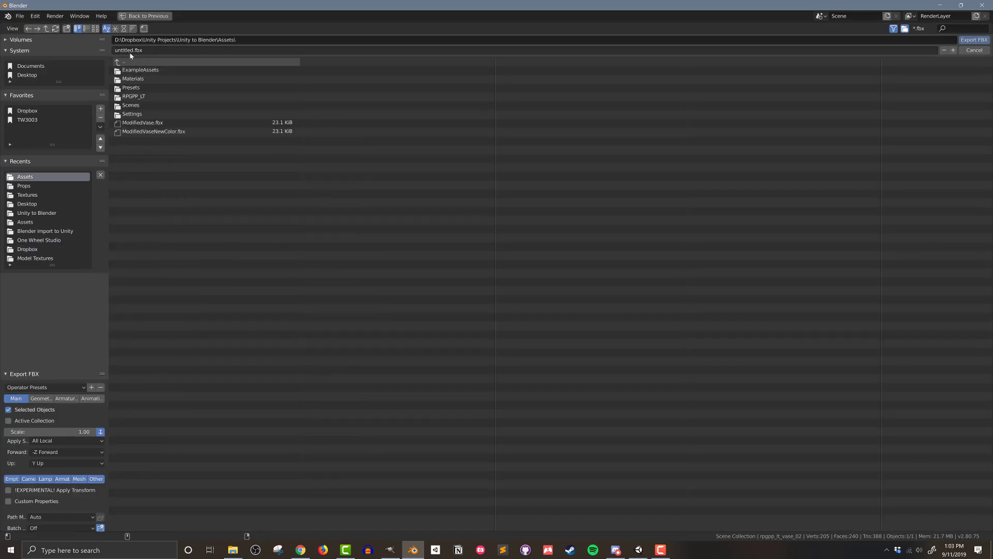
pyautogui.write('Vase_ColorPalette')
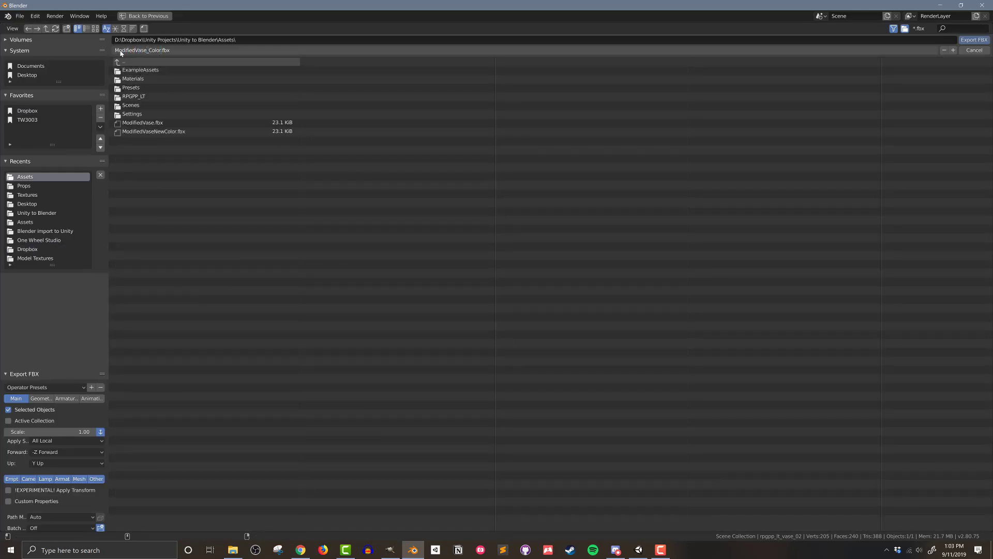
pyautogui.press('Return')
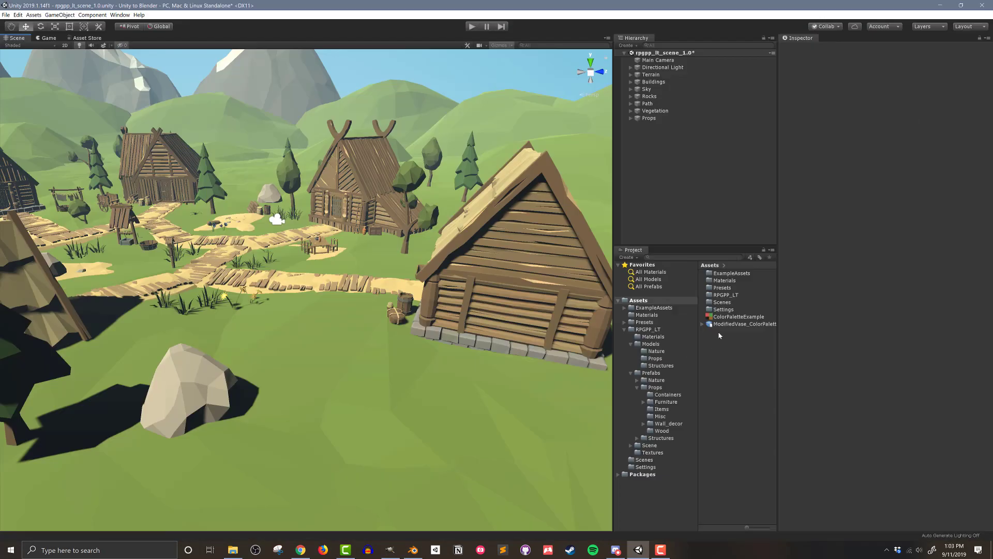
pyautogui.moveTo(733, 324); pyautogui.dragTo(336, 309)
# Frame the vase and create a material named ModifiedVase_ColorPalette in Assets
pyautogui.press('f')
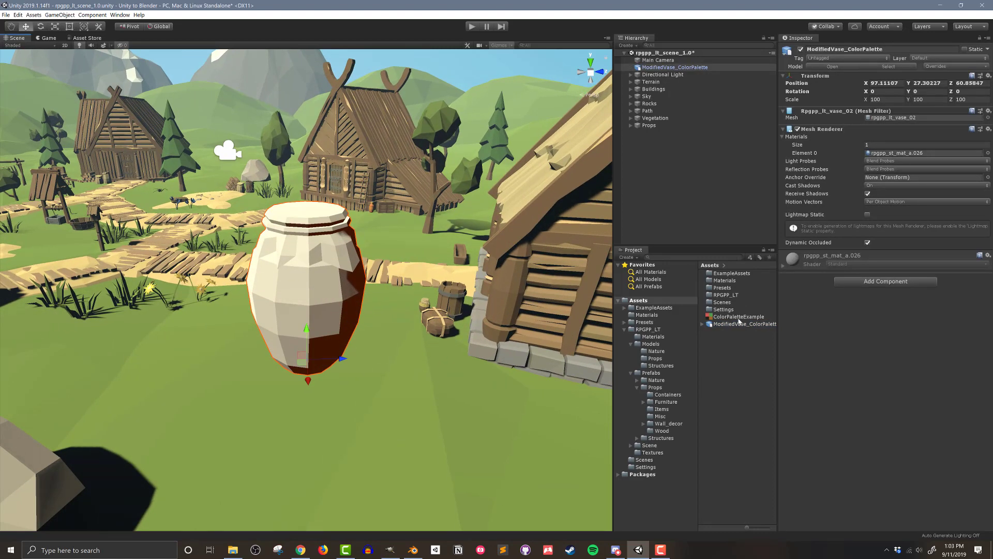
pyautogui.rightClick(711, 344)
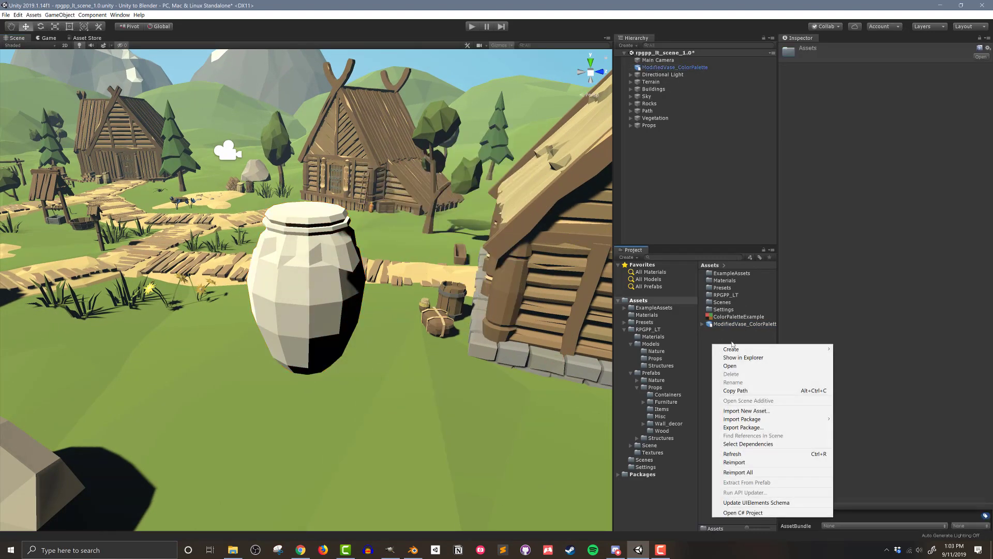
pyautogui.moveTo(731, 349)
pyautogui.click(853, 163)
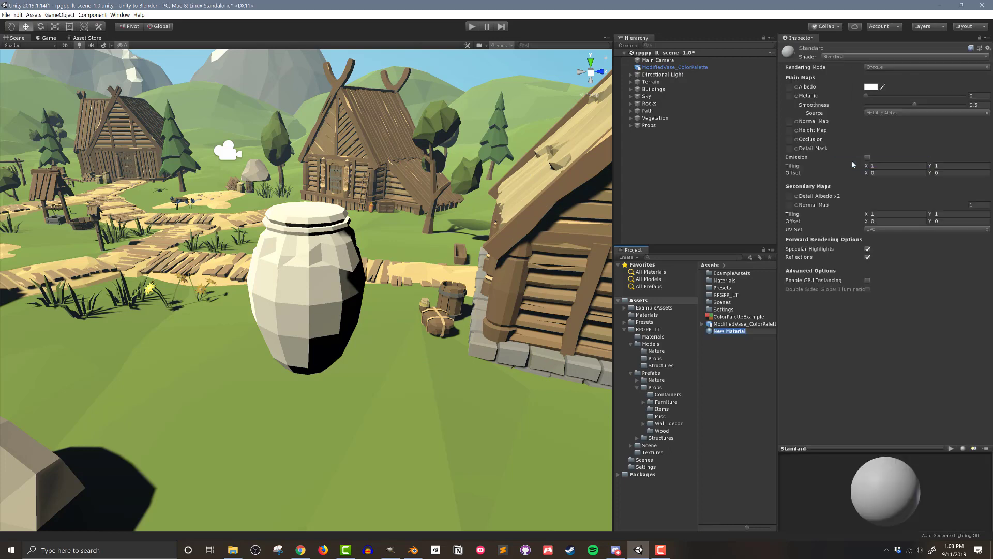
pyautogui.write('ModifiedVase_ColorPalette')
pyautogui.press('Return')
# Use ColorPaletteExample as the material's albedo with smoothness 0, and apply it to the vase
pyautogui.click(737, 316)
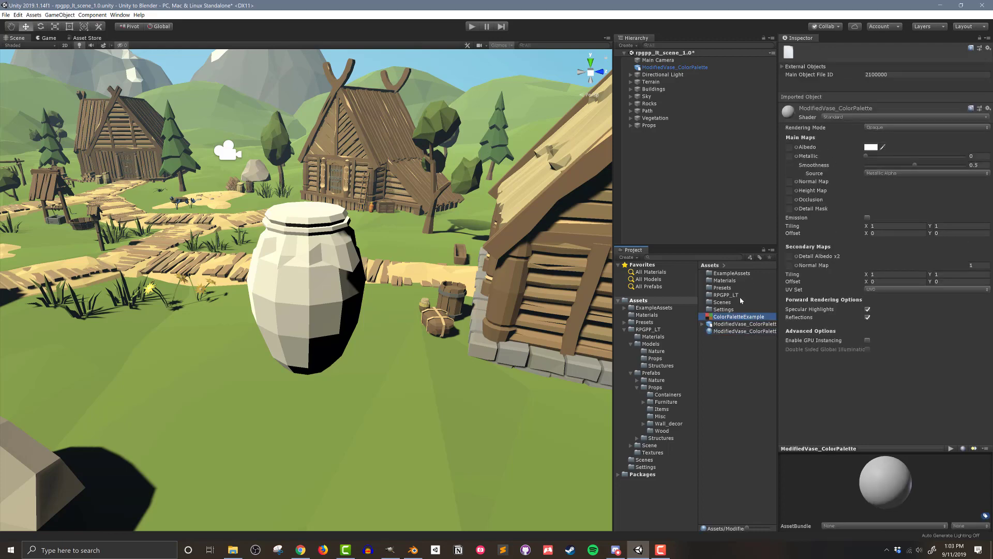
pyautogui.moveTo(741, 301); pyautogui.dragTo(790, 147)
pyautogui.moveTo(915, 164); pyautogui.dragTo(865, 166)
pyautogui.moveTo(745, 331); pyautogui.dragTo(316, 313)
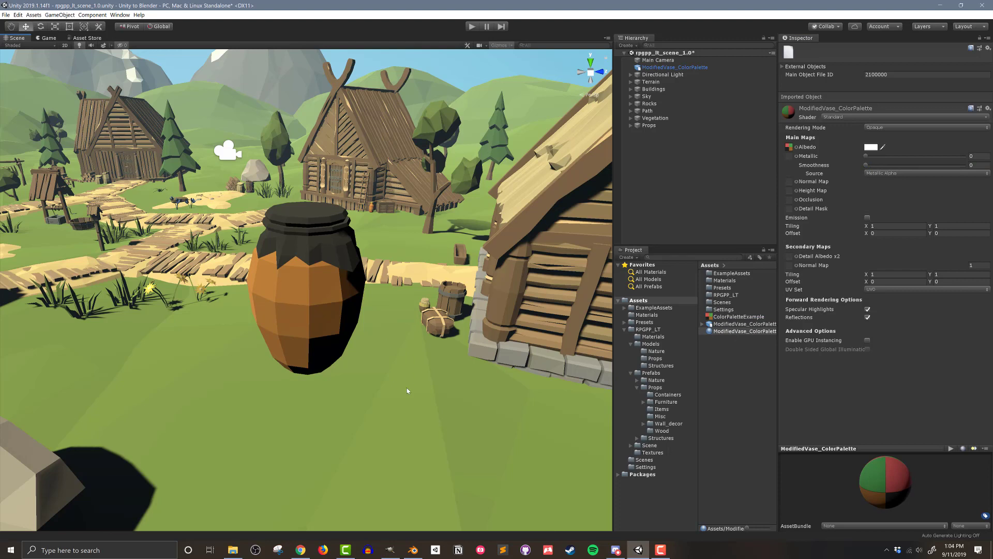
# Bucket-fill the bottom-right square blue (7386c6) and re-export over ColorPaletteExample.png
pyautogui.click(391, 550)
pyautogui.click(31, 74)
pyautogui.click(596, 74)
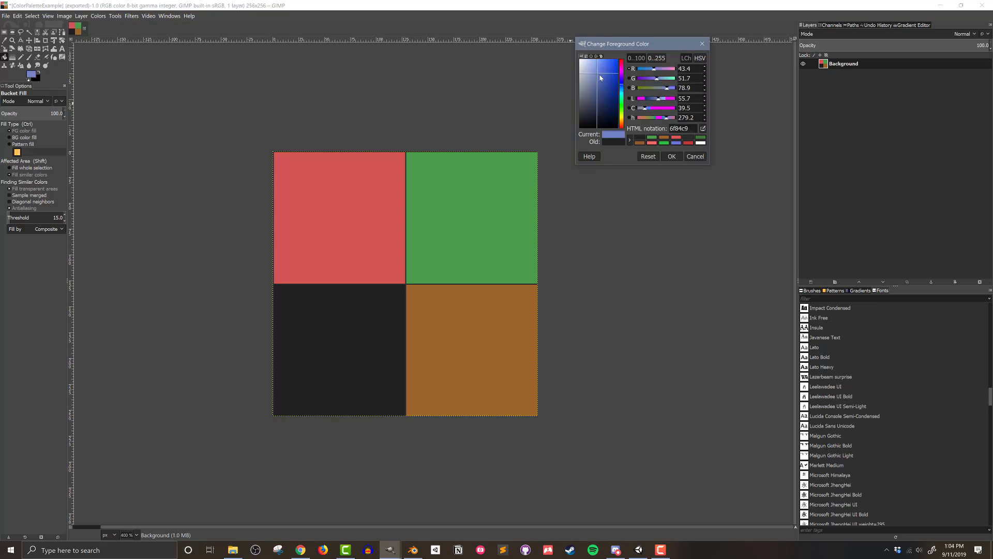
pyautogui.click(450, 355)
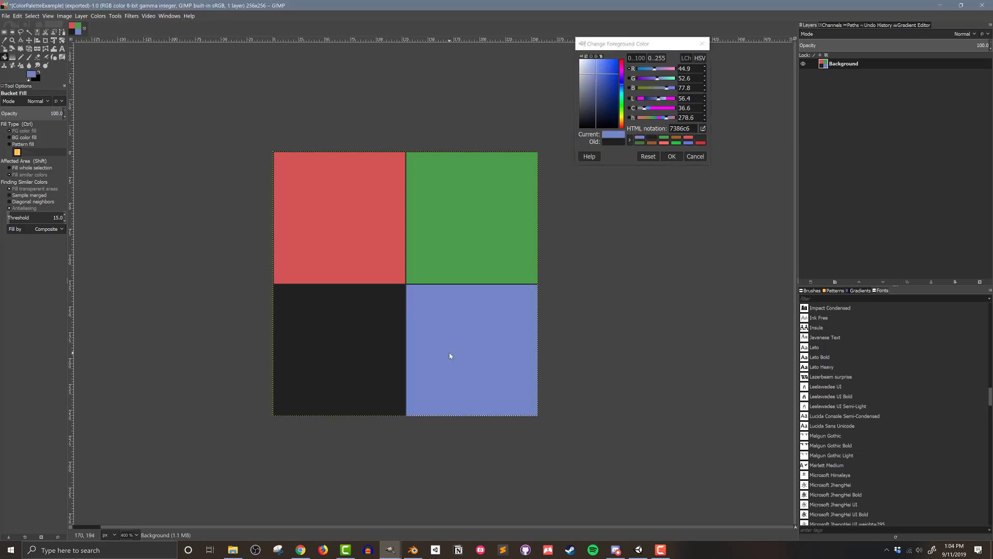
pyautogui.click(6, 15)
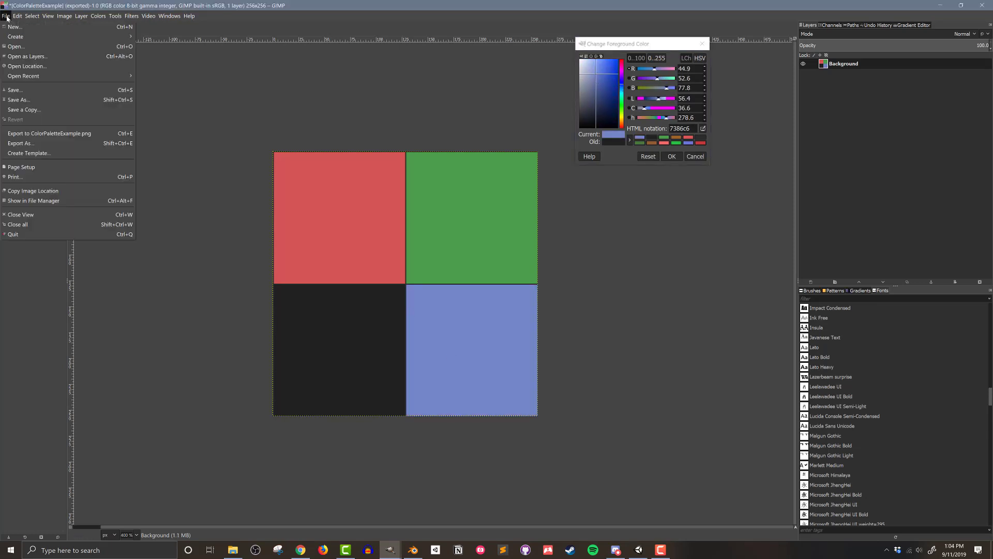
pyautogui.click(41, 133)
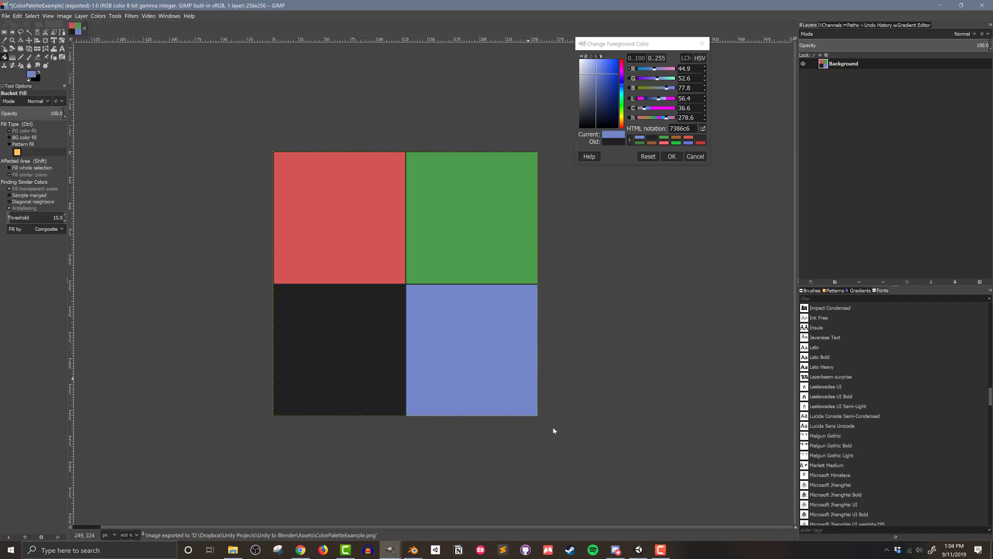
# Return to Unity to see the vase body rendered light blue under the dark lid
pyautogui.click(639, 549)
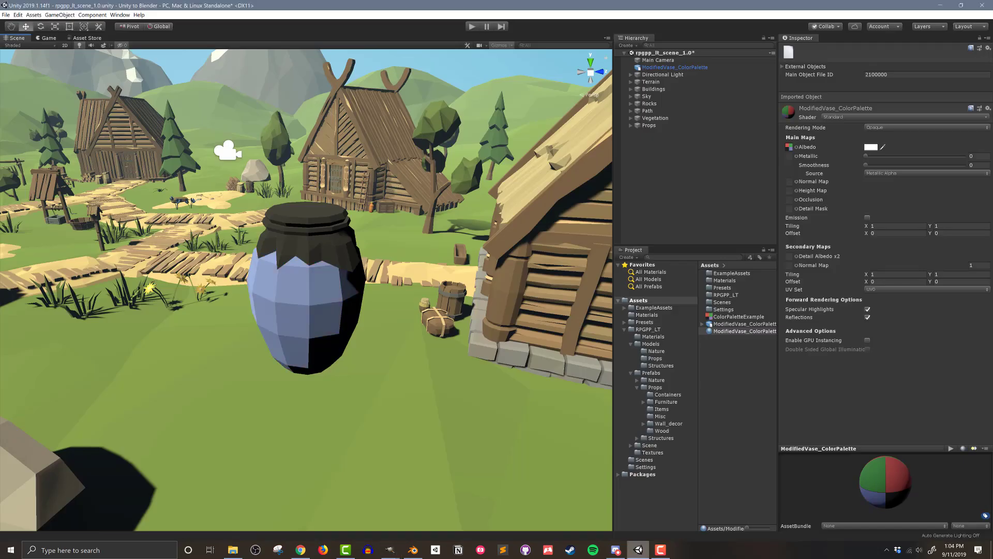